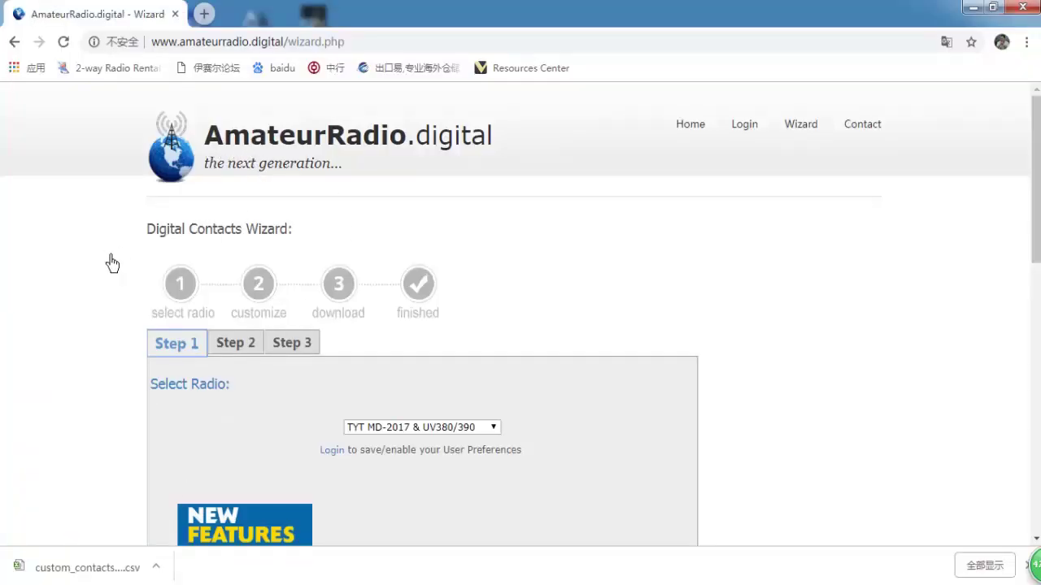
- Choose Ailunce HD1 as the radio model in the AmateurRadio.digital contacts wizard
{"action": "double_click", "coordinate": [218, 42]}
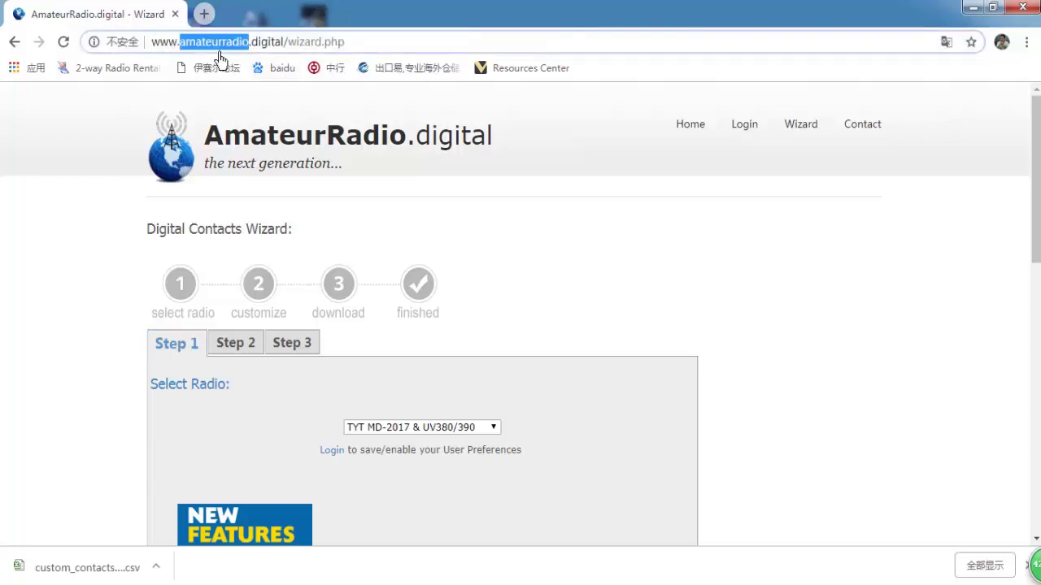
{"action": "left_click", "coordinate": [100, 194]}
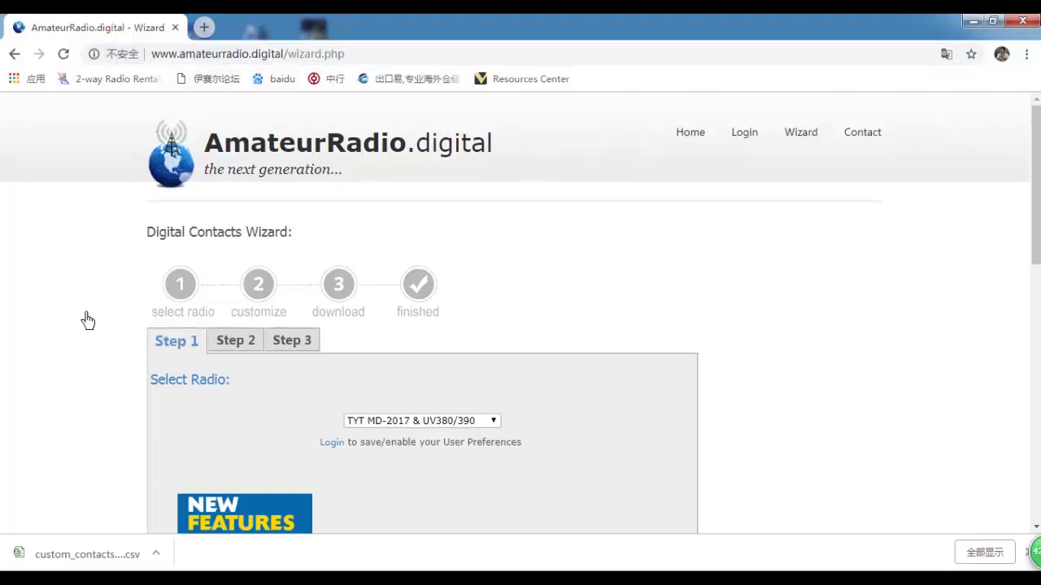
{"action": "scroll", "coordinate": [117, 321], "scroll_direction": "down", "scroll_amount": 2}
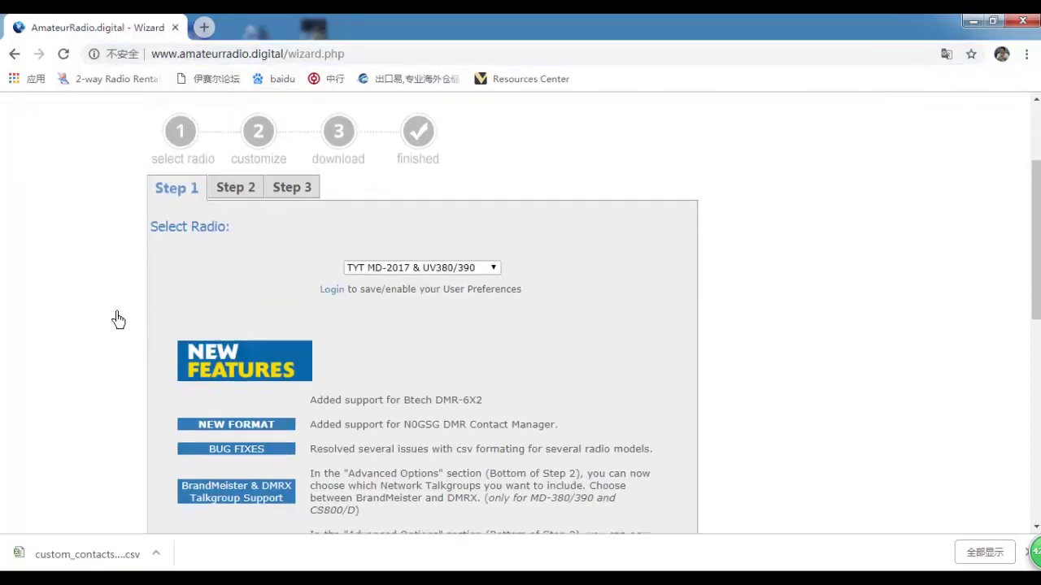
{"action": "left_click", "coordinate": [422, 273]}
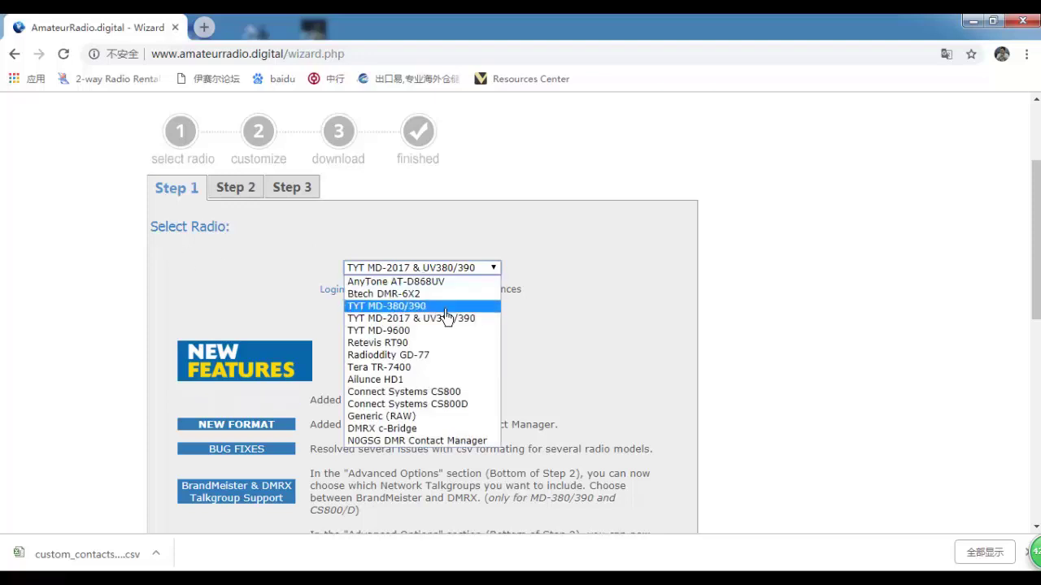
{"action": "left_click", "coordinate": [394, 380]}
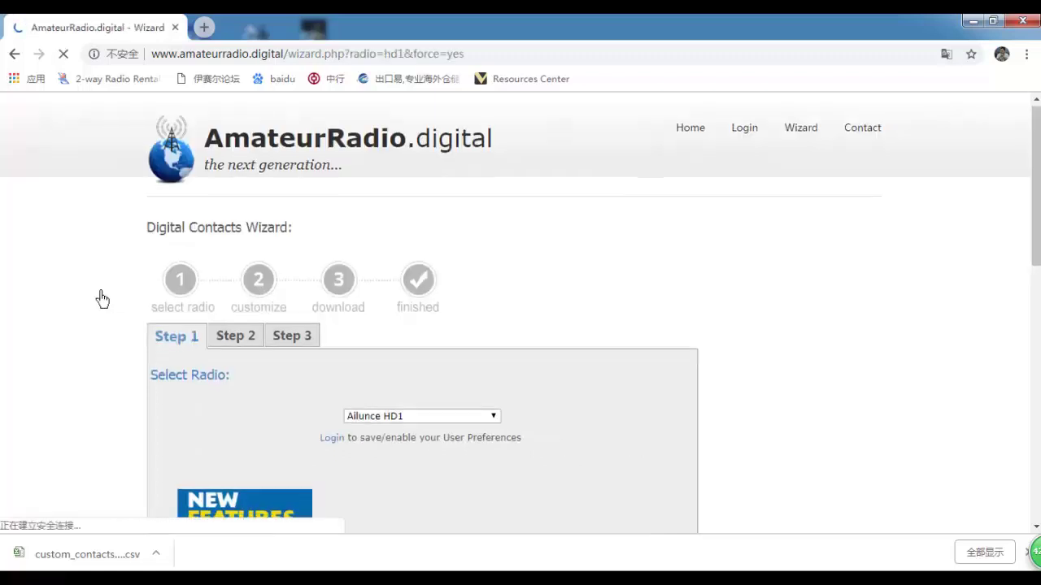
- Review the wizard's customization options, keep all DMR-IDs included, and download the HD1 address book CSV
{"action": "scroll", "coordinate": [162, 268], "scroll_direction": "down", "scroll_amount": 3}
{"action": "left_click", "coordinate": [235, 111]}
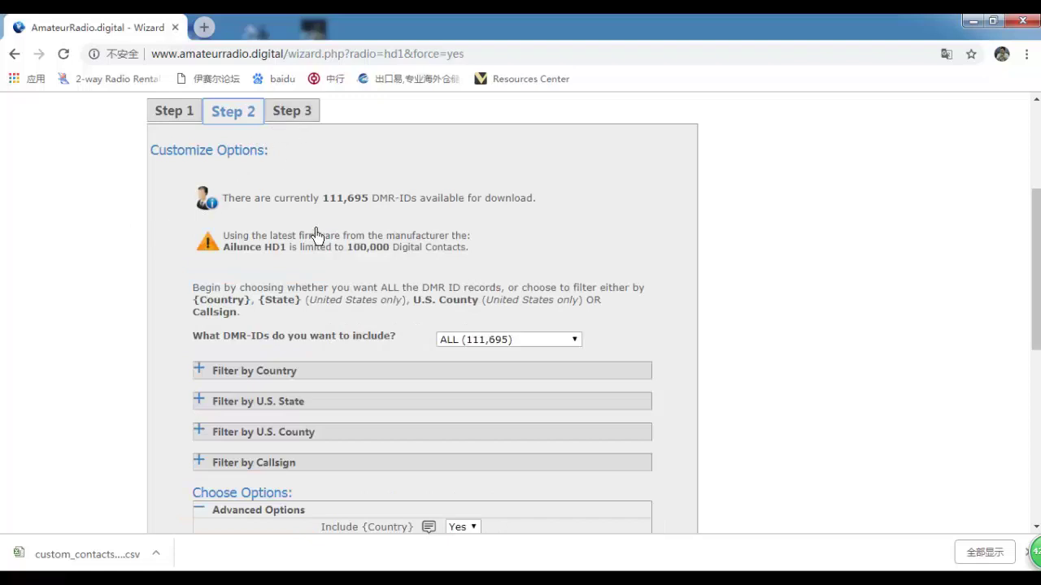
{"action": "scroll", "coordinate": [395, 272], "scroll_direction": "down", "scroll_amount": 2}
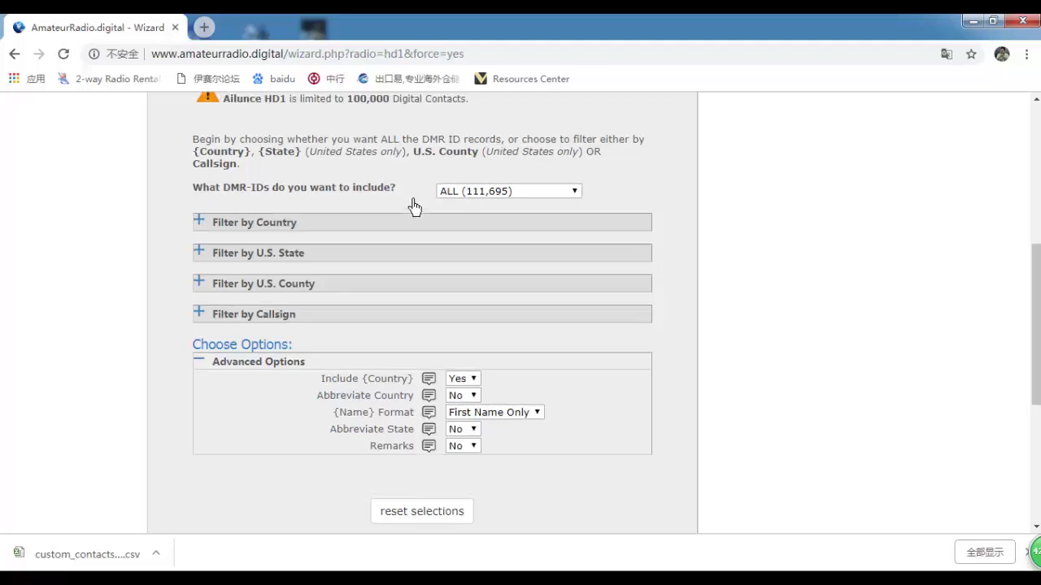
{"action": "scroll", "coordinate": [413, 206], "scroll_direction": "up", "scroll_amount": 2}
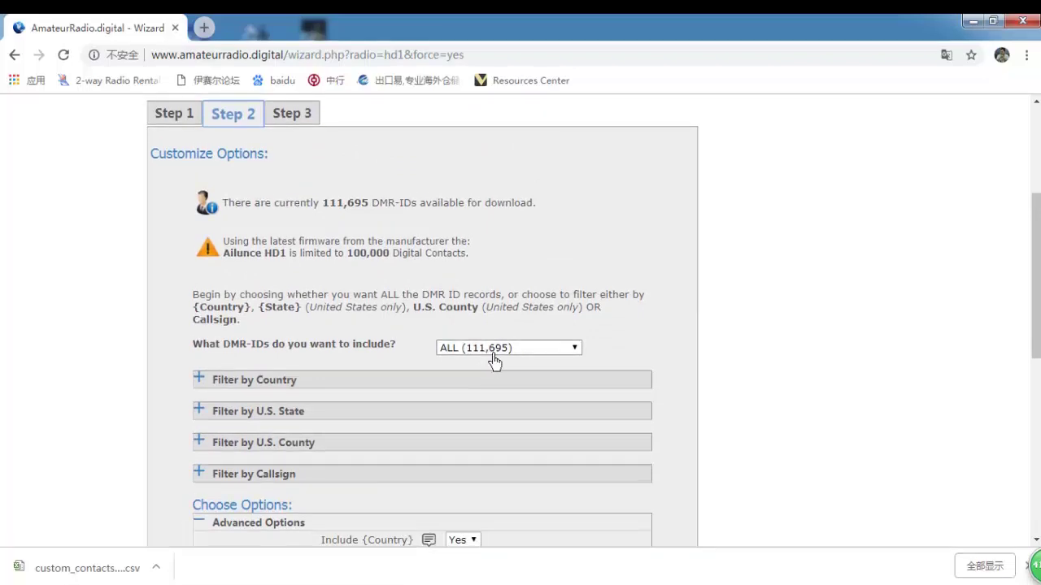
{"action": "scroll", "coordinate": [301, 260], "scroll_direction": "up", "scroll_amount": 1}
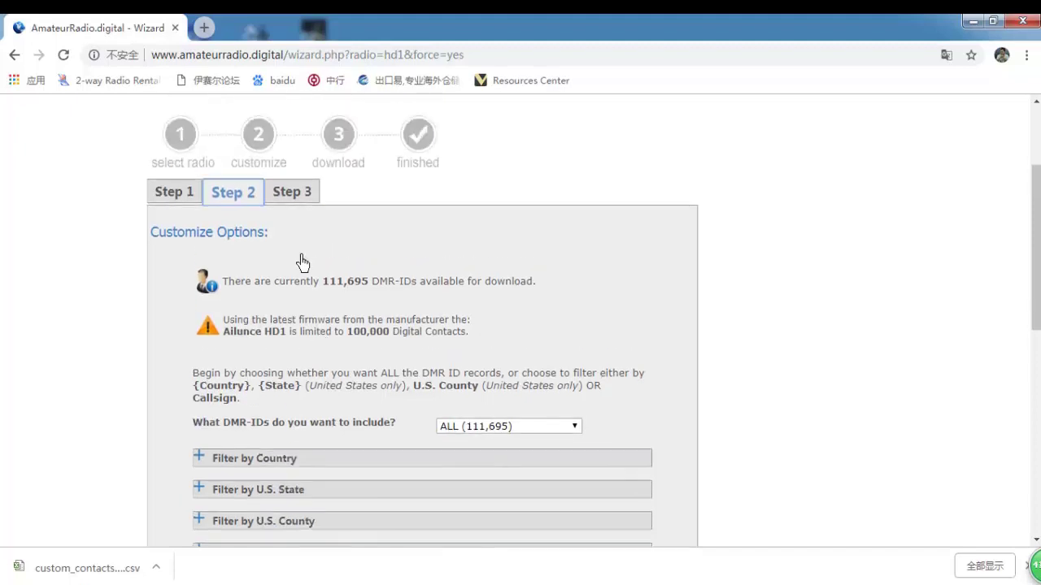
{"action": "left_click", "coordinate": [299, 199]}
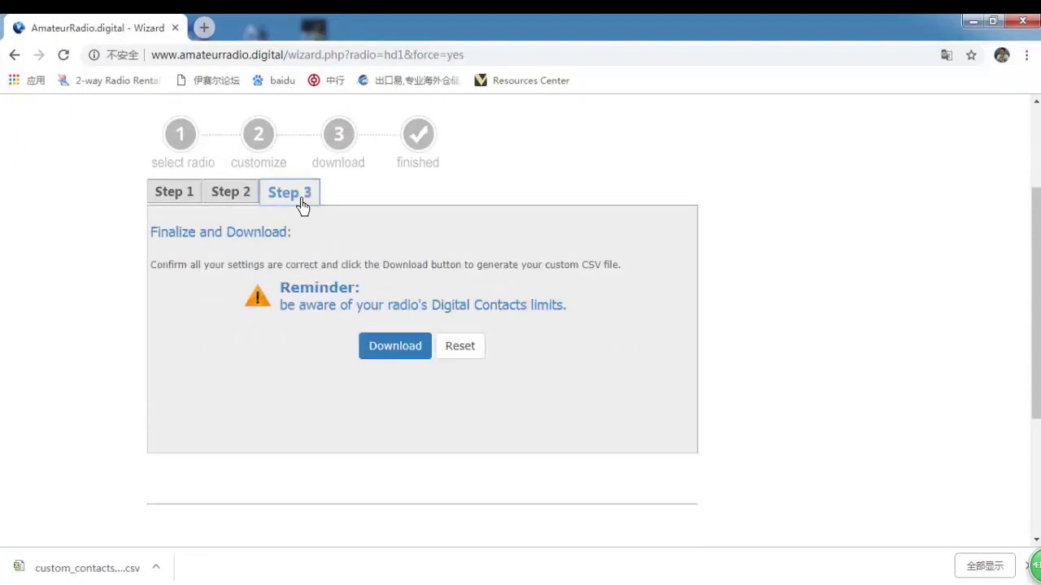
{"action": "left_click", "coordinate": [389, 358]}
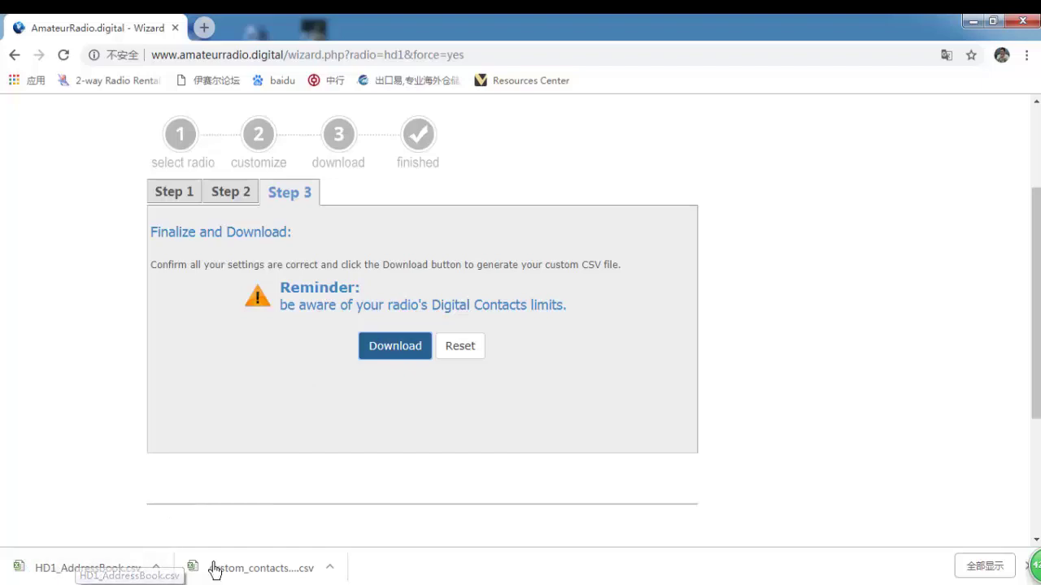
- Launch the HD1(GPS) v2.03 programming software from the desktop and open its Address Book Contacts
{"action": "left_click", "coordinate": [974, 22]}
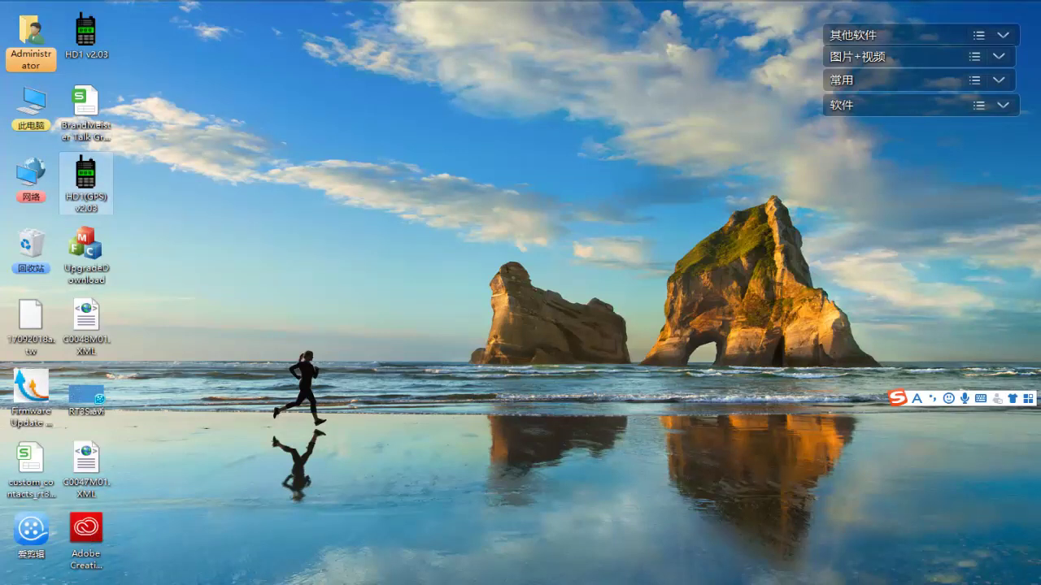
{"action": "left_click", "coordinate": [87, 182]}
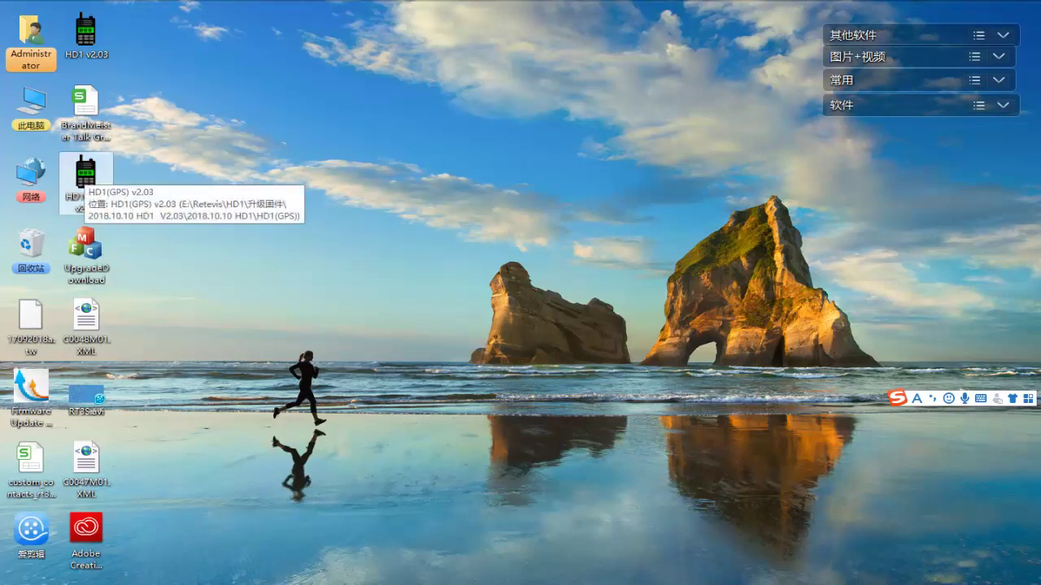
{"action": "double_click", "coordinate": [85, 175]}
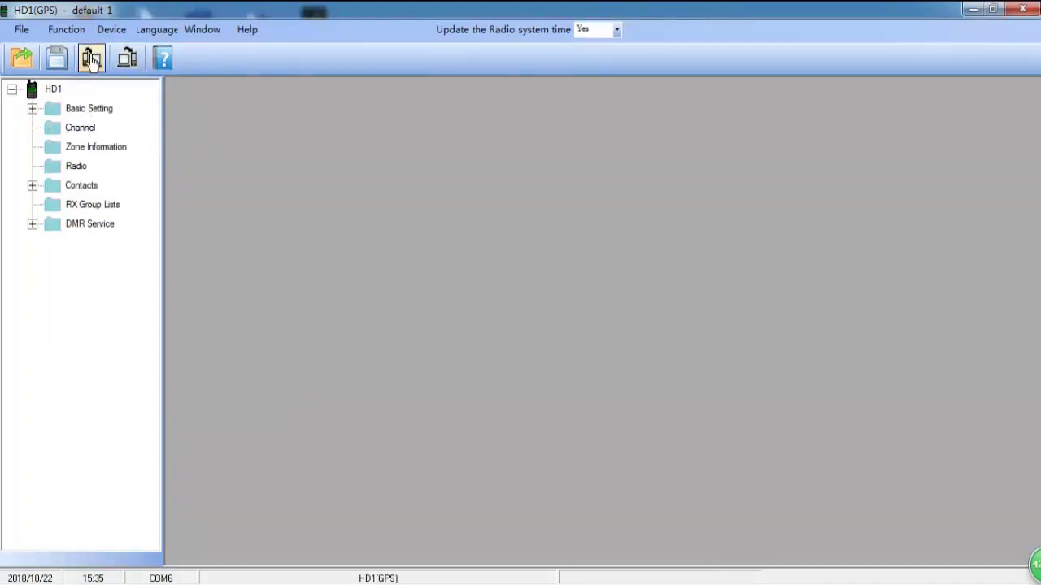
{"action": "left_click", "coordinate": [33, 186]}
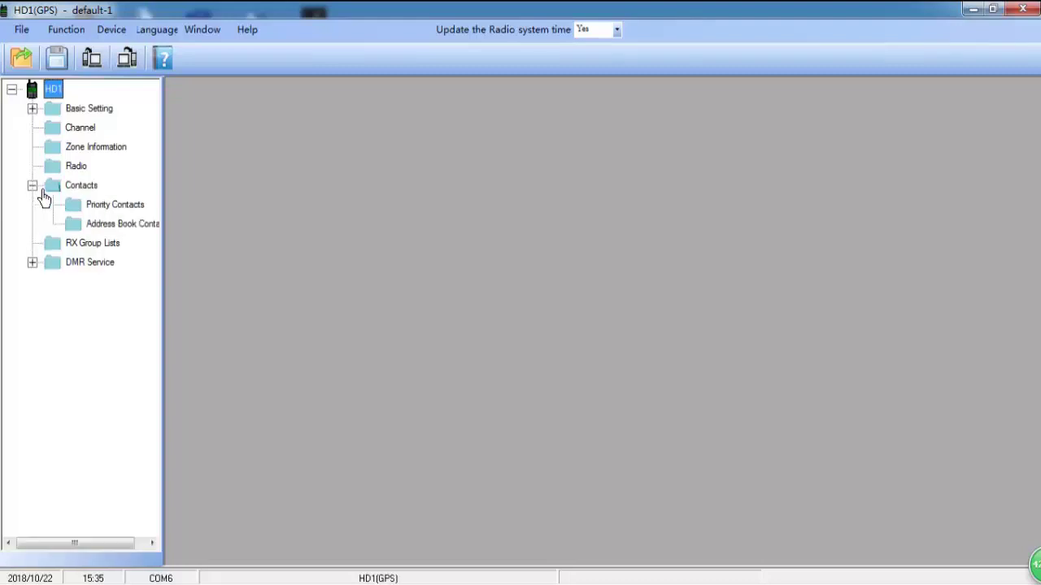
{"action": "left_click", "coordinate": [134, 232]}
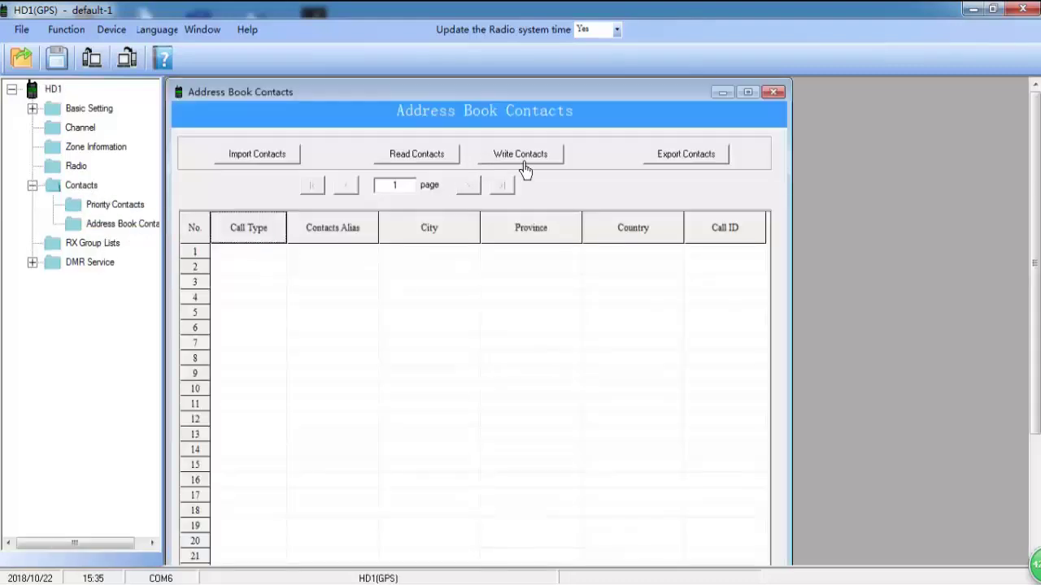
{"action": "left_click", "coordinate": [292, 160]}
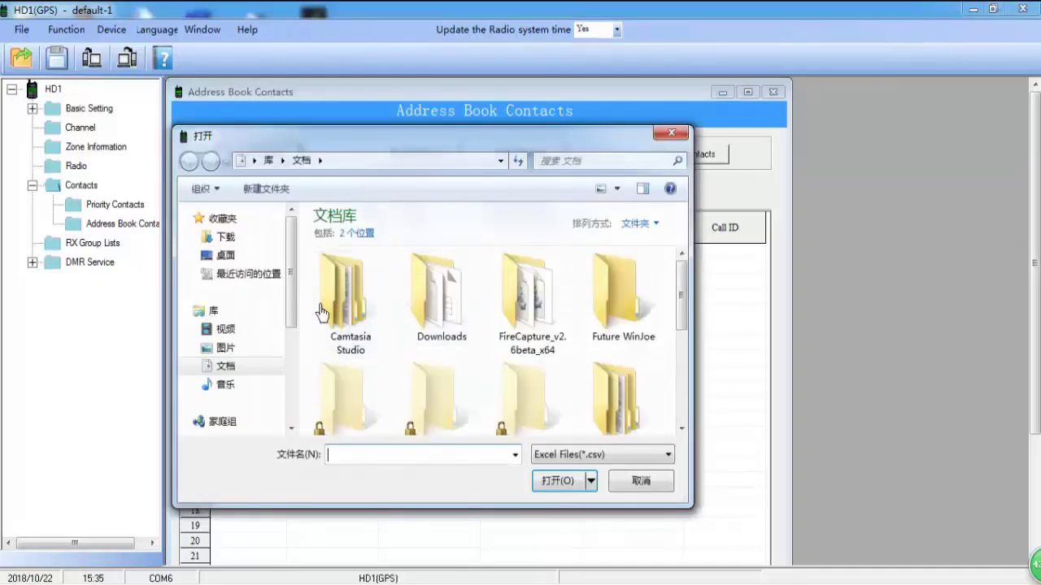
{"action": "left_click_drag", "start_coordinate": [574, 139], "coordinate": [572, 58]}
{"action": "left_click_drag", "start_coordinate": [687, 232], "coordinate": [688, 301]}
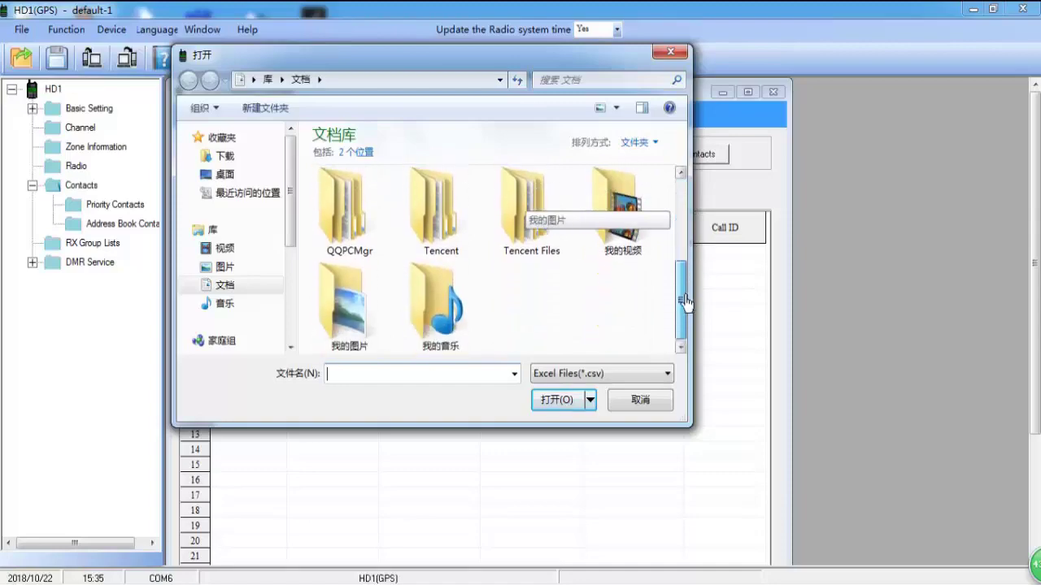
{"action": "left_click", "coordinate": [639, 401]}
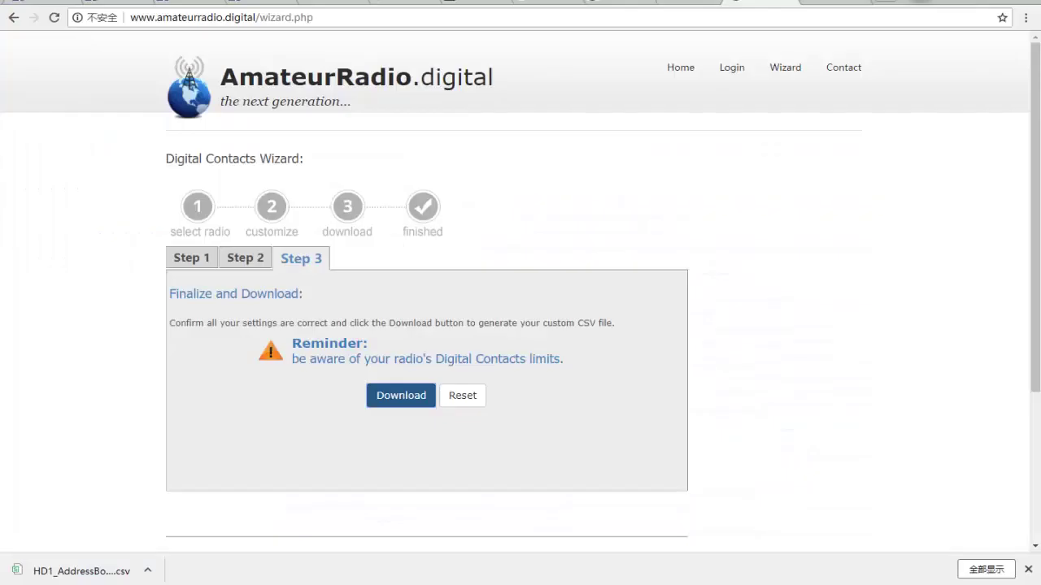
- Switch to the browser, show the downloaded file in its folder, and copy HD1_AddressBook (7).csv
{"action": "left_click", "coordinate": [147, 570]}
{"action": "left_click", "coordinate": [180, 524]}
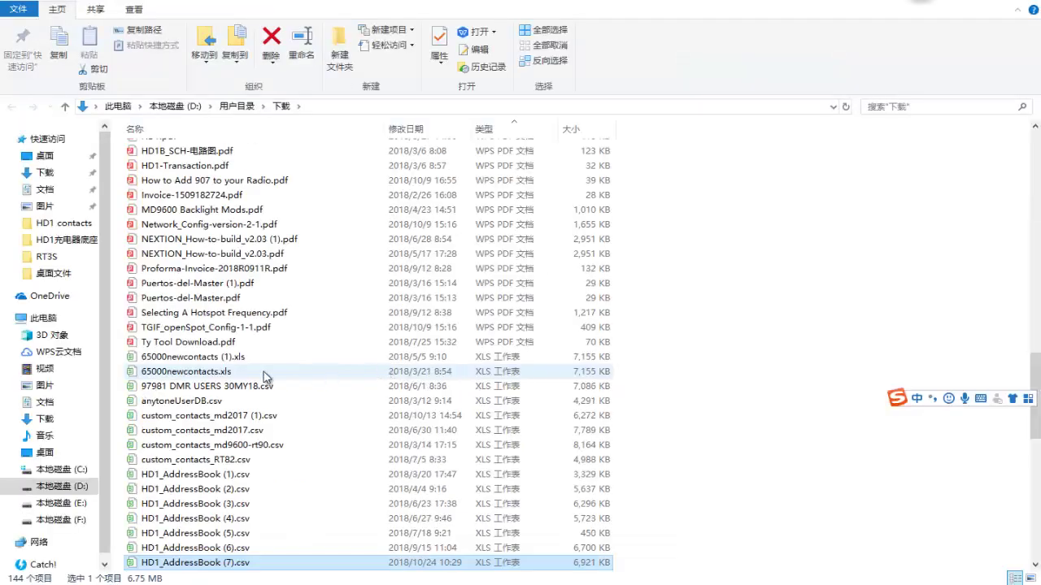
{"action": "left_click", "coordinate": [210, 562]}
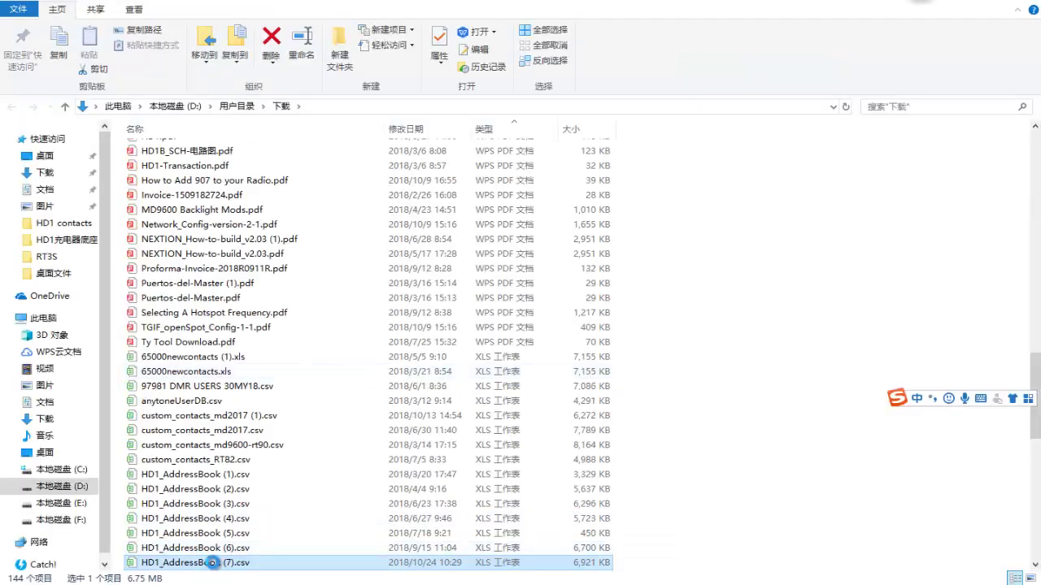
{"action": "right_click", "coordinate": [212, 563]}
{"action": "left_click", "coordinate": [244, 465]}
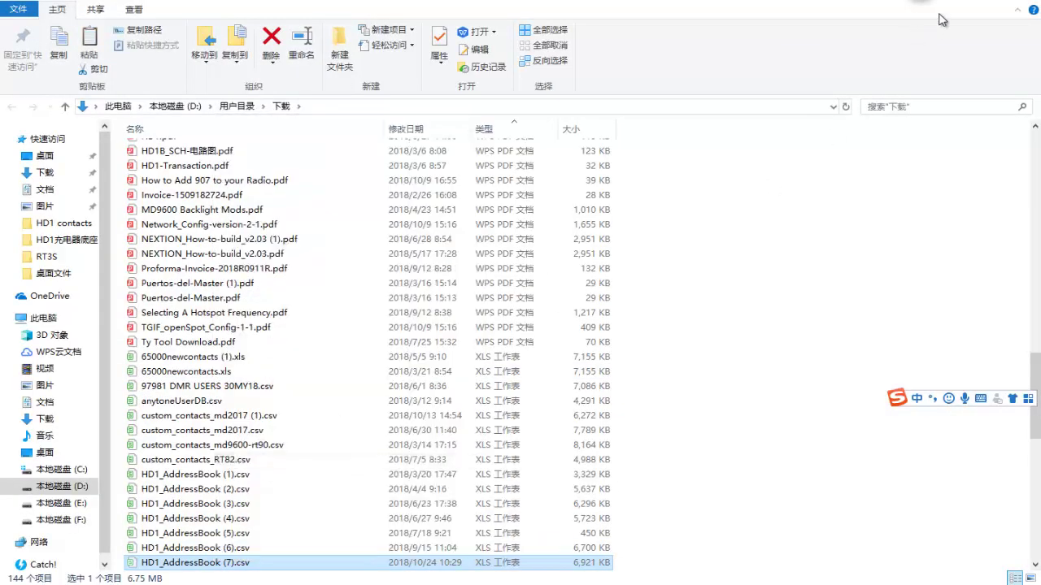
- Minimize the open windows and paste the copied address book CSV onto the desktop
{"action": "left_click", "coordinate": [963, 2]}
{"action": "left_click", "coordinate": [959, 2]}
{"action": "left_click", "coordinate": [958, 2]}
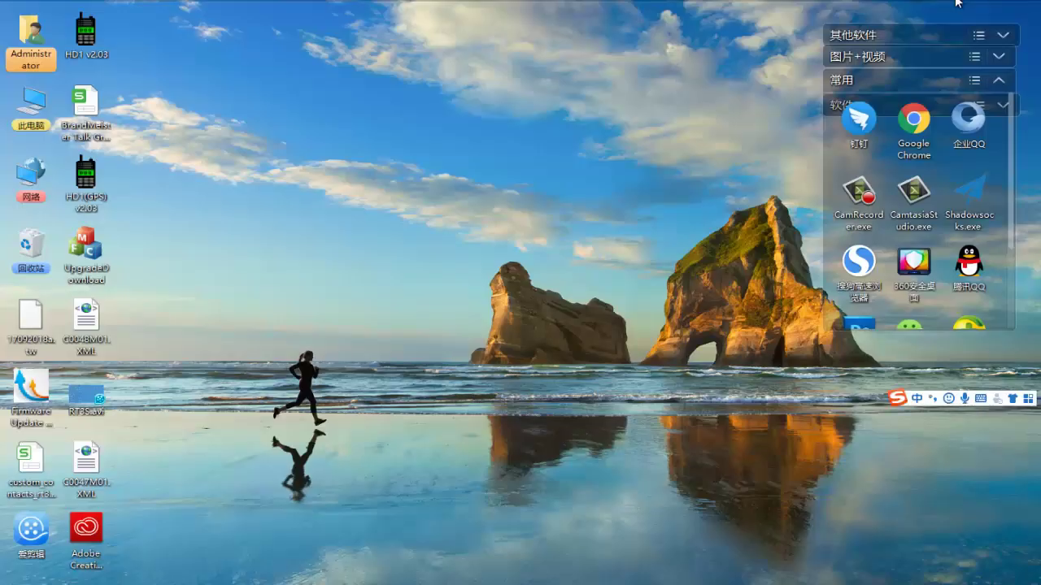
{"action": "right_click", "coordinate": [365, 153]}
{"action": "left_click", "coordinate": [395, 229]}
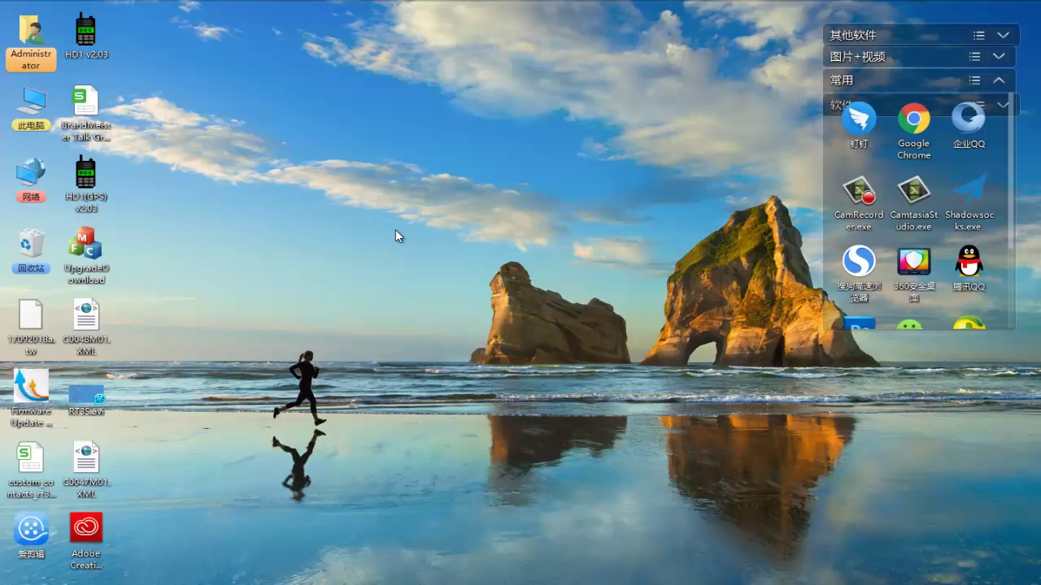
- Switch back to the HD1(GPS) software and import HD1_AddressBook (7).csv from the desktop into Address Book Contacts
{"action": "key", "text": "alt+Tab"}
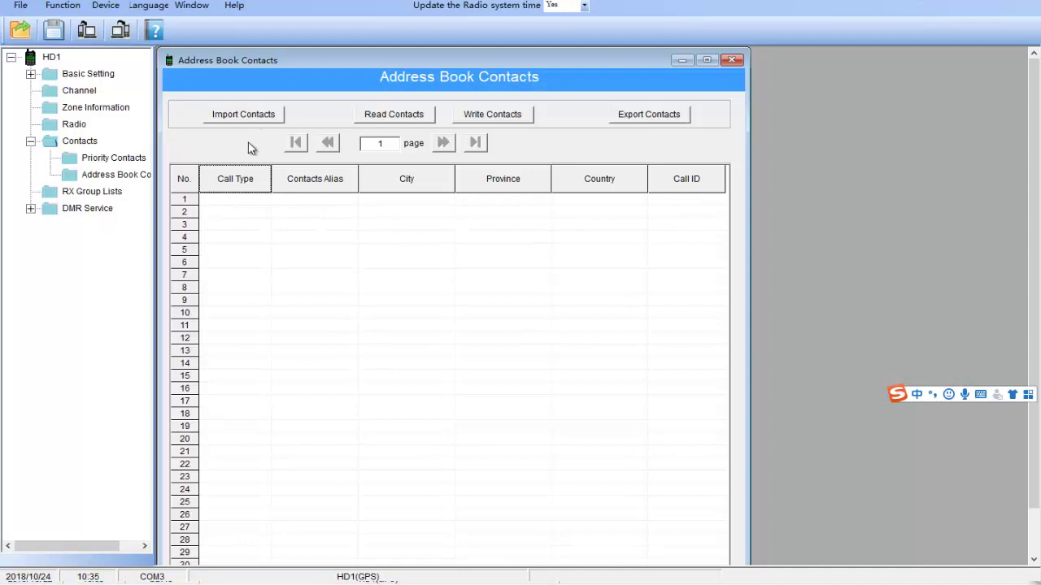
{"action": "left_click", "coordinate": [245, 117]}
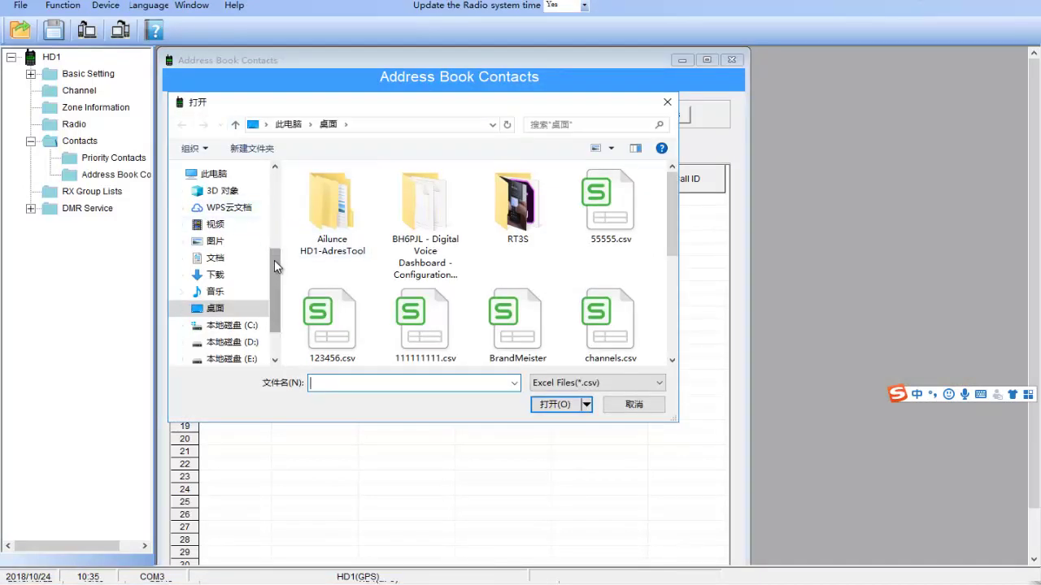
{"action": "left_click_drag", "start_coordinate": [274, 260], "coordinate": [278, 176]}
{"action": "left_click_drag", "start_coordinate": [673, 239], "coordinate": [659, 332]}
{"action": "left_click", "coordinate": [516, 203]}
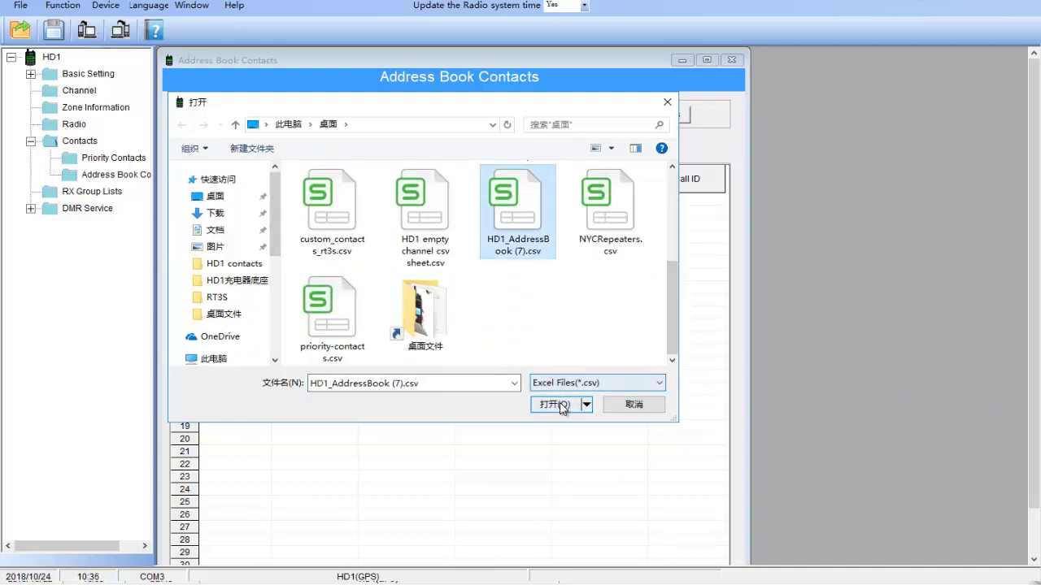
{"action": "left_click", "coordinate": [561, 404]}
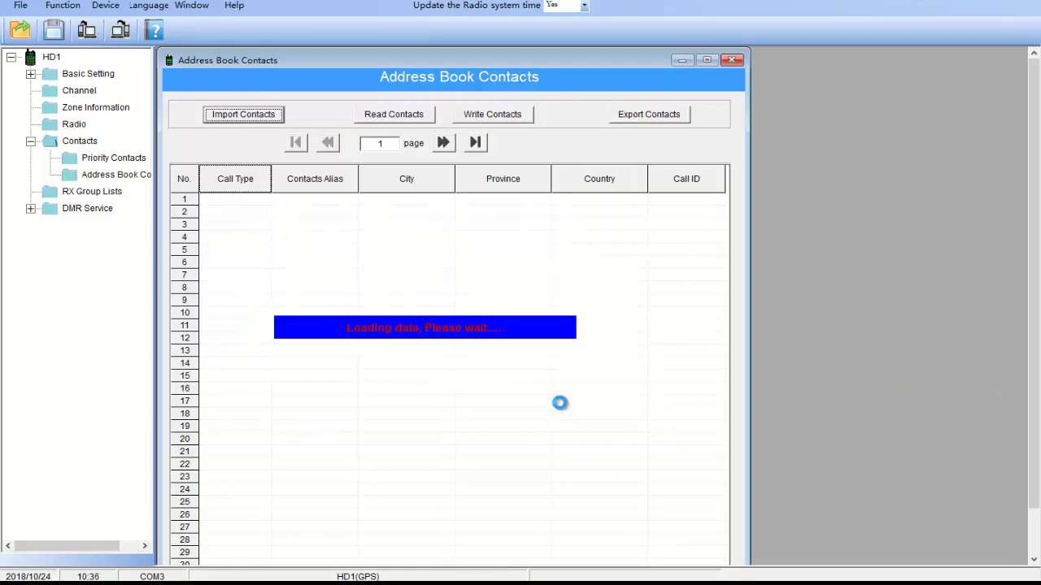
{"action": "left_click", "coordinate": [541, 340]}
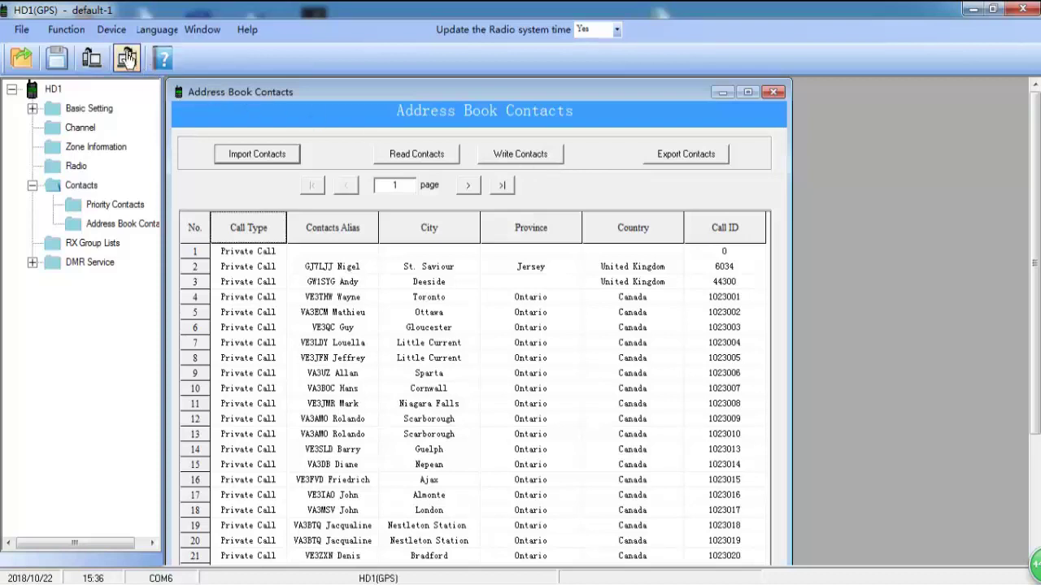
- Set the communication port for the radio to COM6
{"action": "left_click", "coordinate": [111, 29]}
{"action": "left_click", "coordinate": [124, 95]}
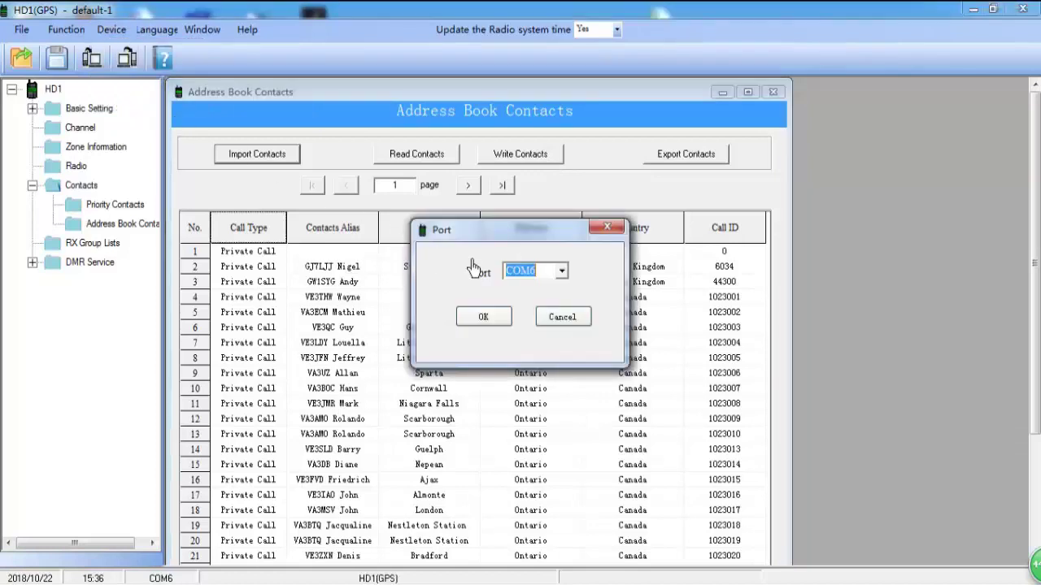
{"action": "left_click", "coordinate": [560, 271]}
{"action": "left_click", "coordinate": [532, 284]}
{"action": "left_click", "coordinate": [502, 322]}
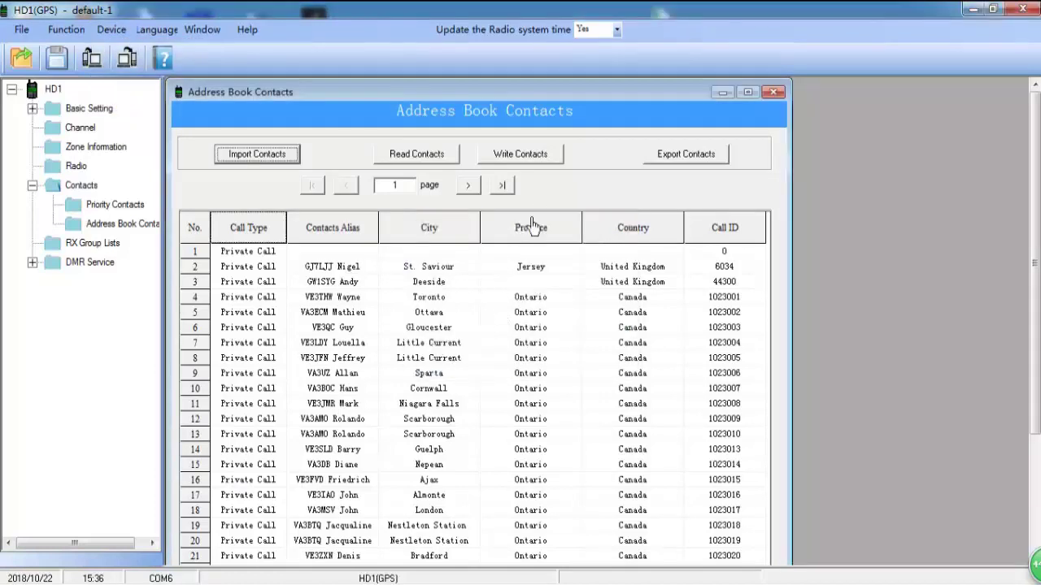
- Write the imported address book contacts to the radio and move the progress window higher up
{"action": "left_click", "coordinate": [542, 165]}
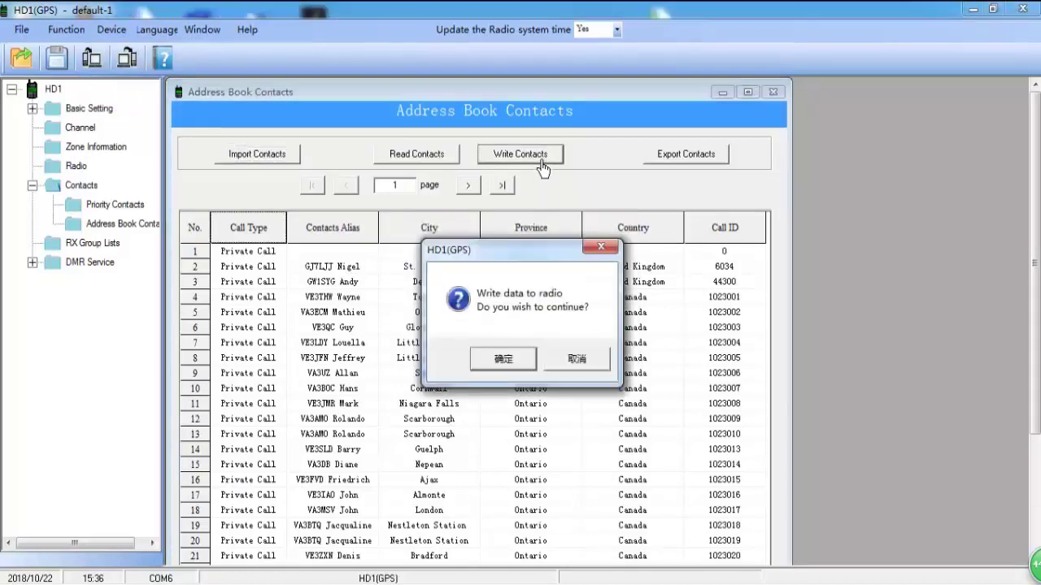
{"action": "left_click", "coordinate": [507, 358]}
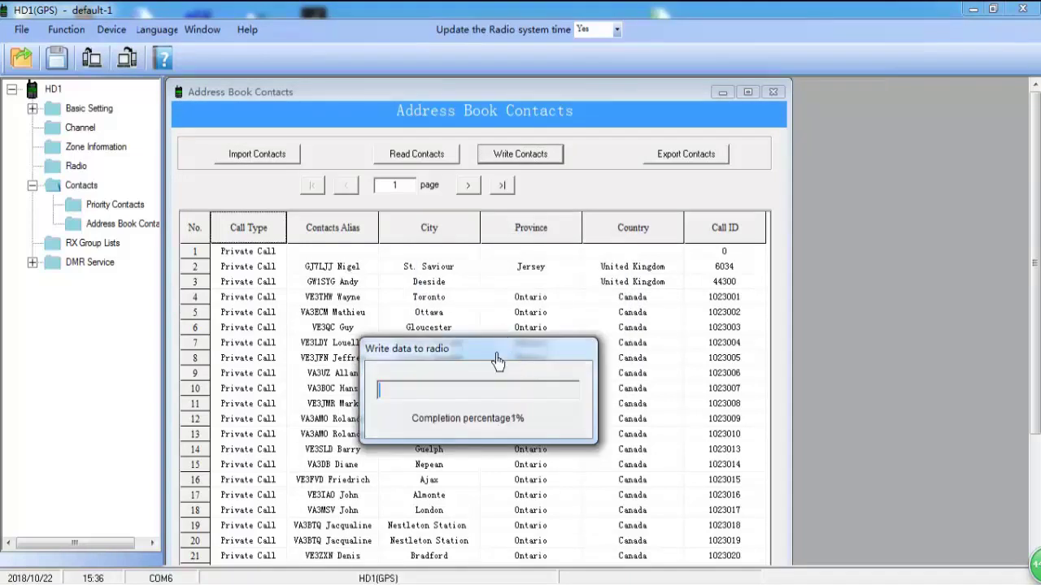
{"action": "left_click_drag", "start_coordinate": [498, 361], "coordinate": [514, 291]}
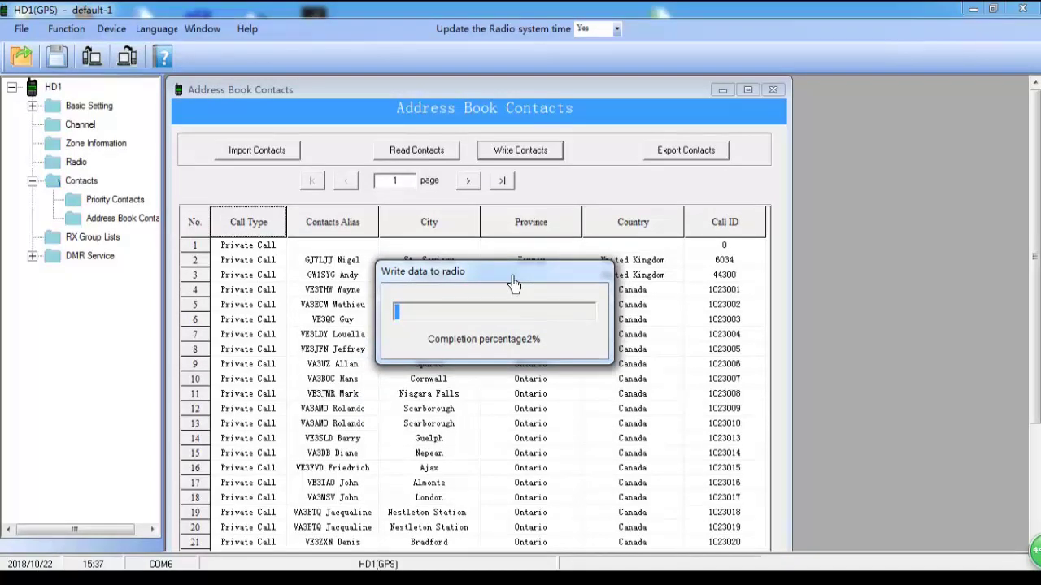